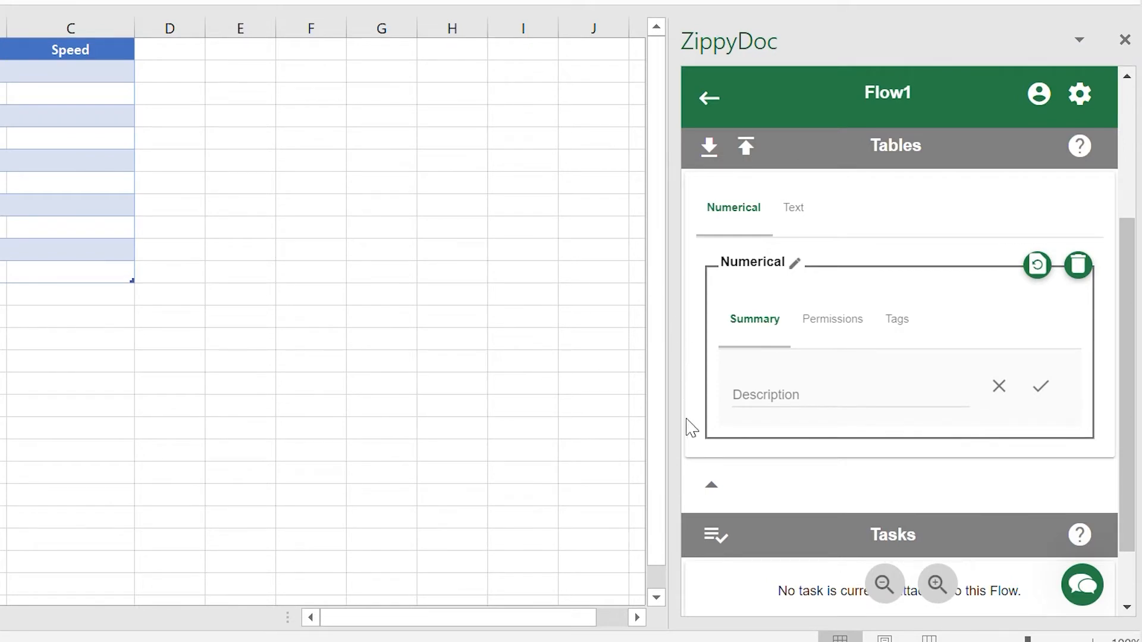
# Step: Add a Formula task to Flow1 for applying a custom formula to a column
pyautogui.click(714, 531)
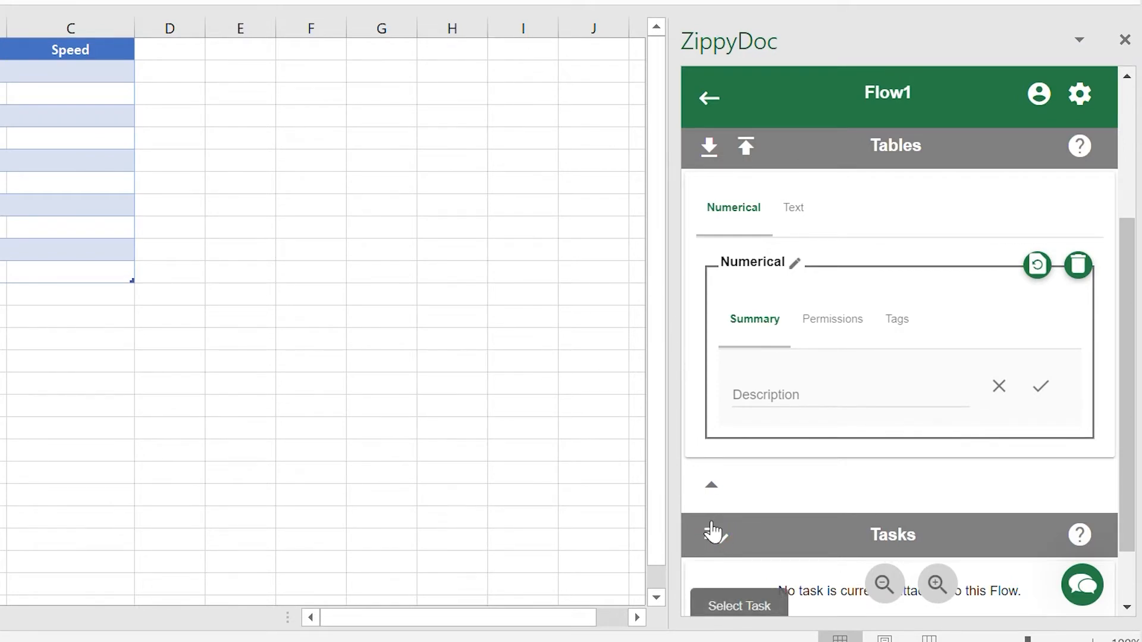
pyautogui.scroll(-5, 938, 364)
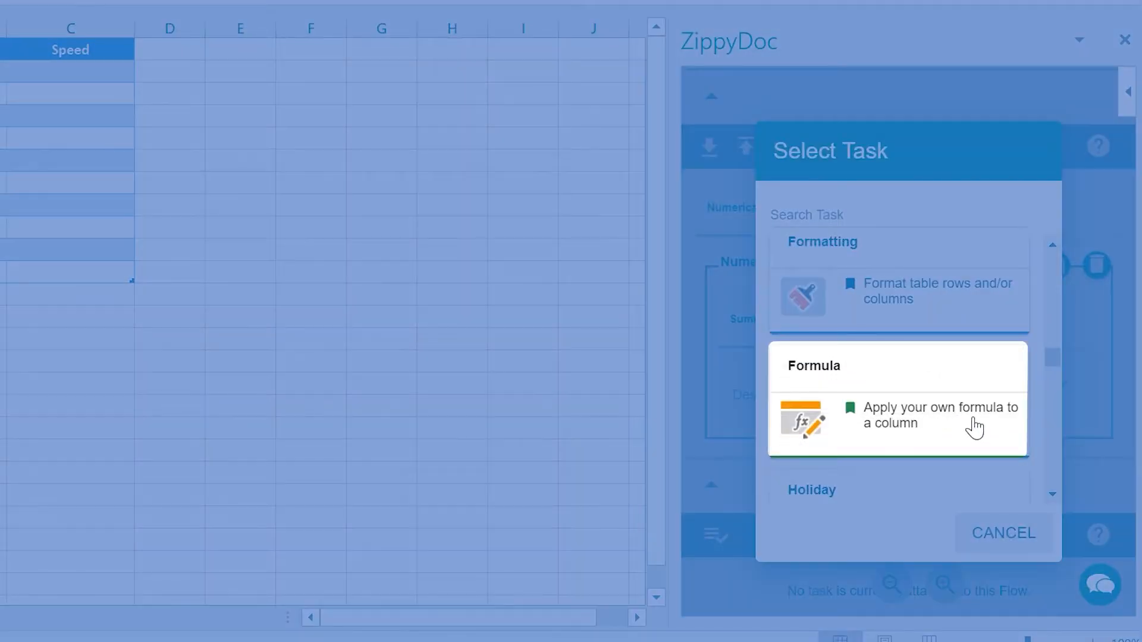
pyautogui.click(974, 427)
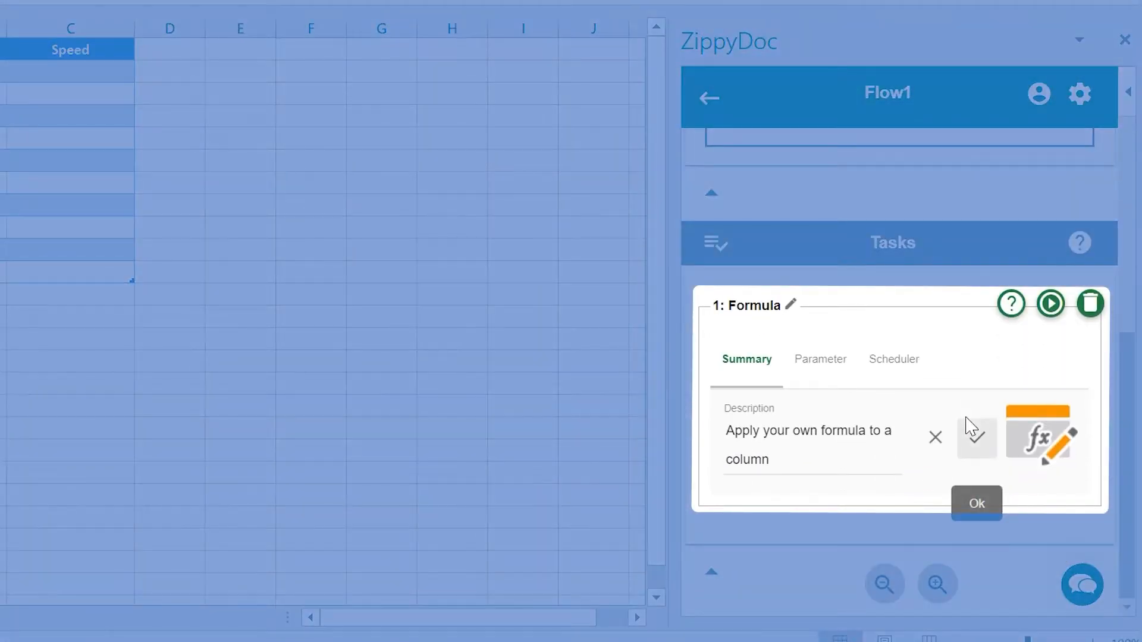
# Step: Change the Formula task's description to "Calculates speed" and save it
pyautogui.click(890, 437)
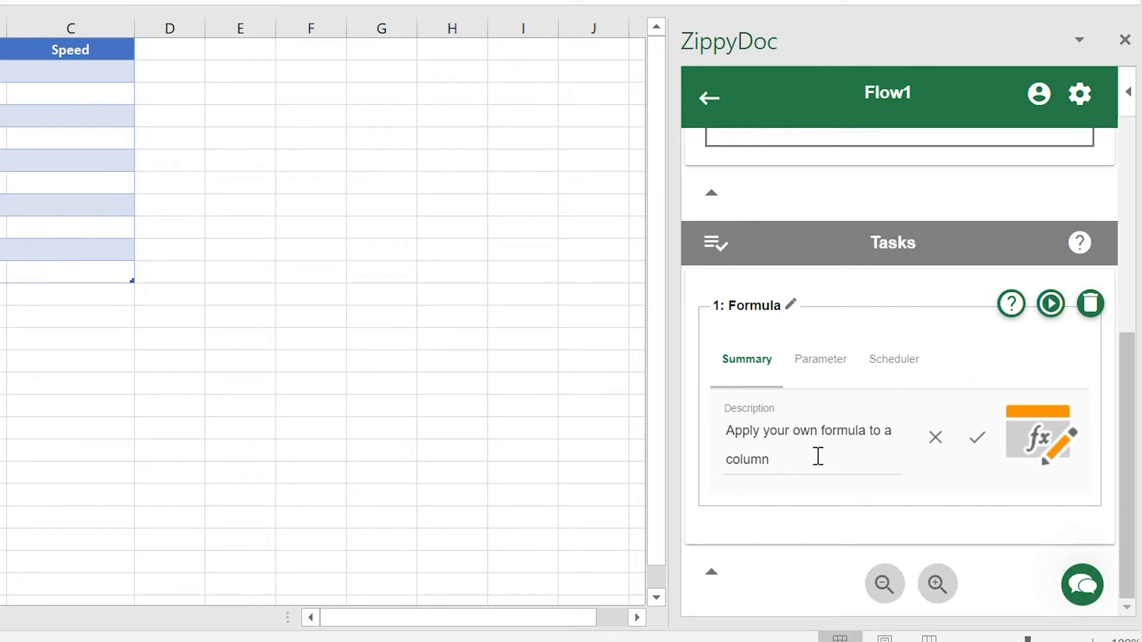
pyautogui.tripleClick(818, 456)
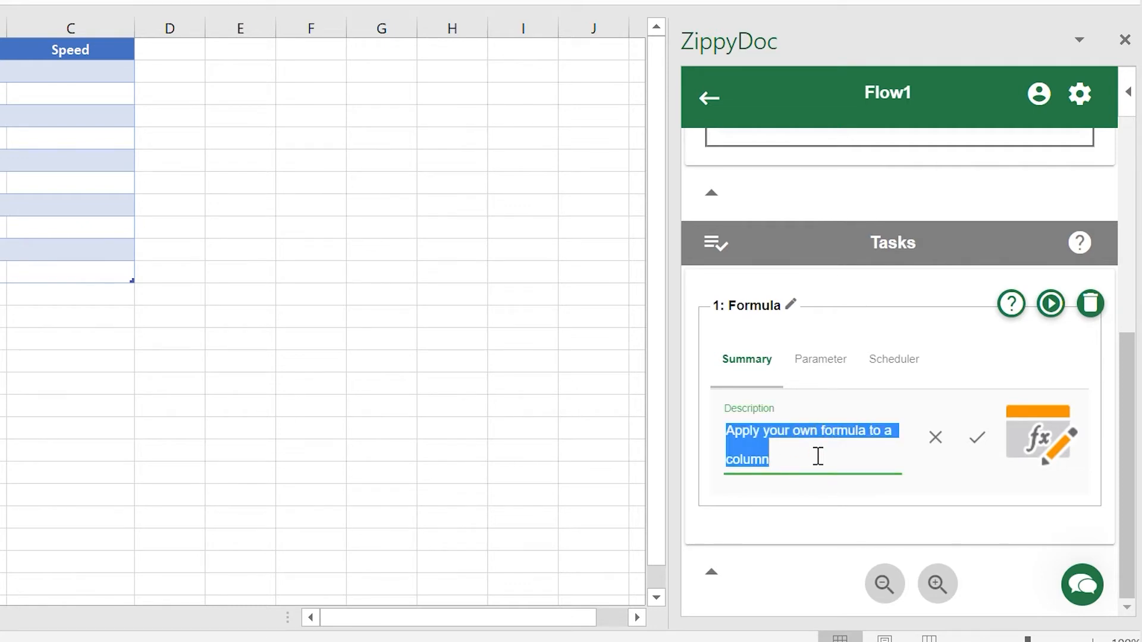
pyautogui.write('Calculates speed')
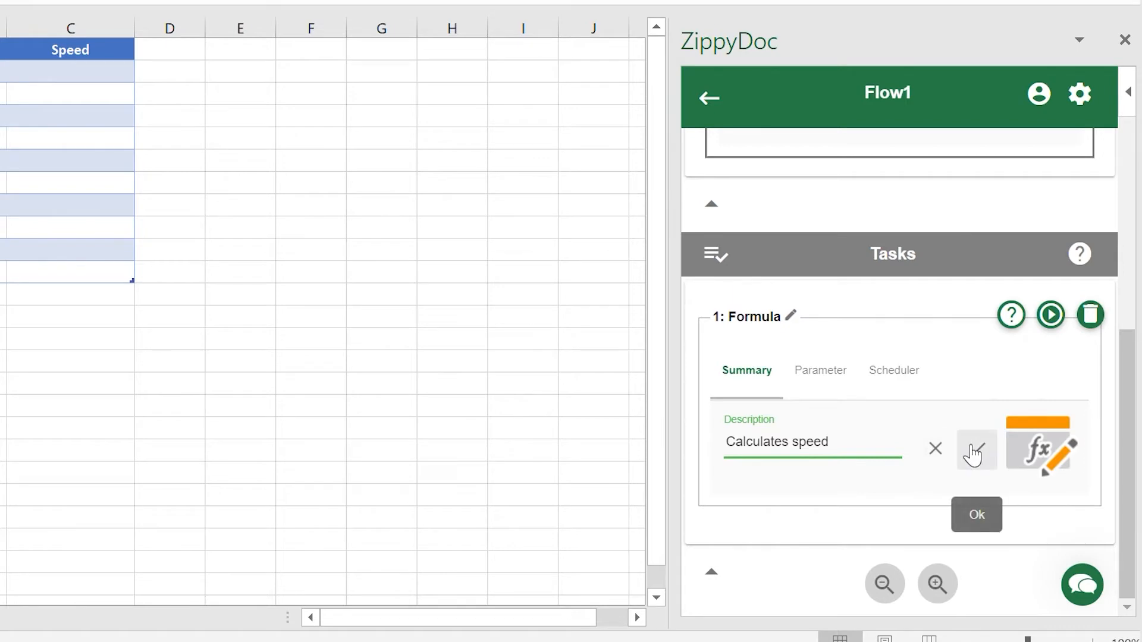
pyautogui.click(974, 450)
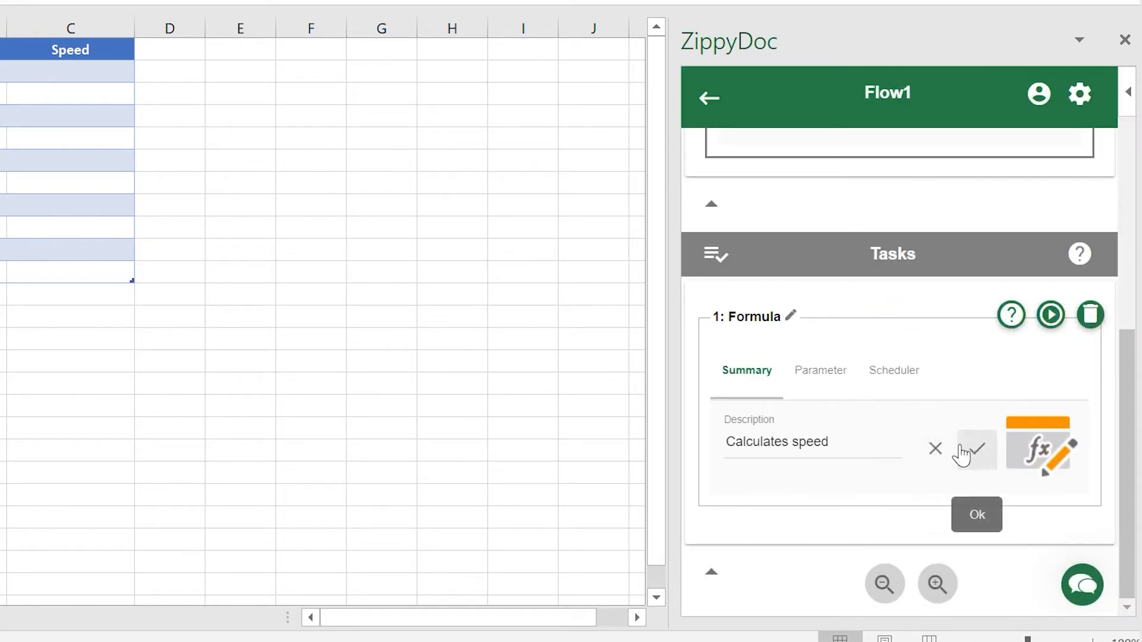
# Step: In the Formula task's parameters, choose Numerical as the input table and Speed as the column to apply
pyautogui.click(823, 383)
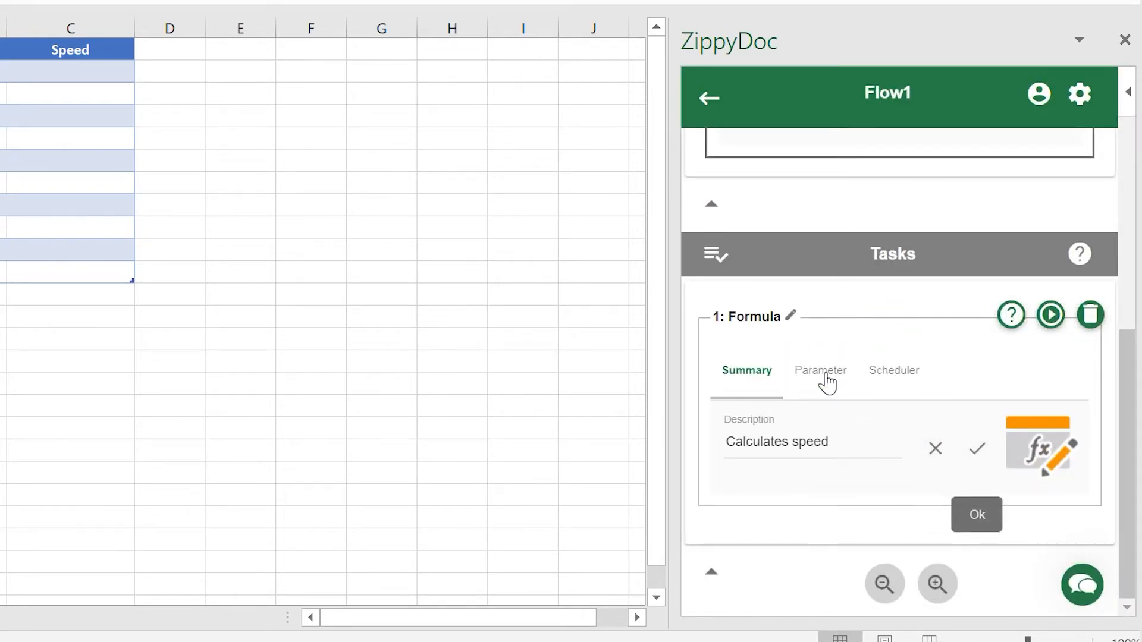
pyautogui.scroll(-3, 1071, 387)
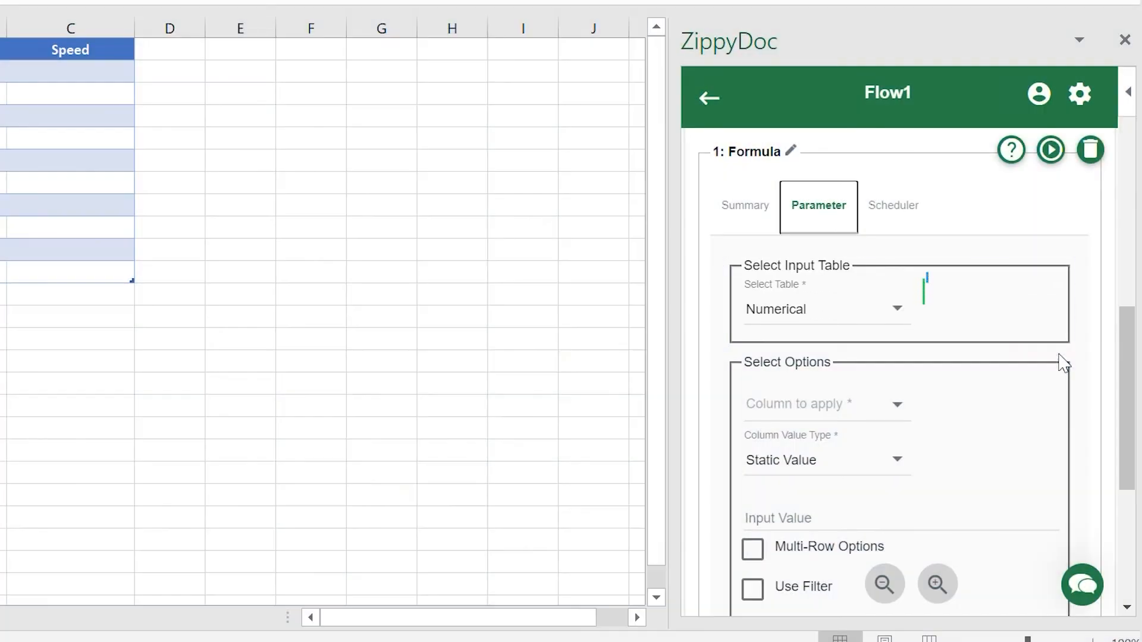
pyautogui.click(894, 308)
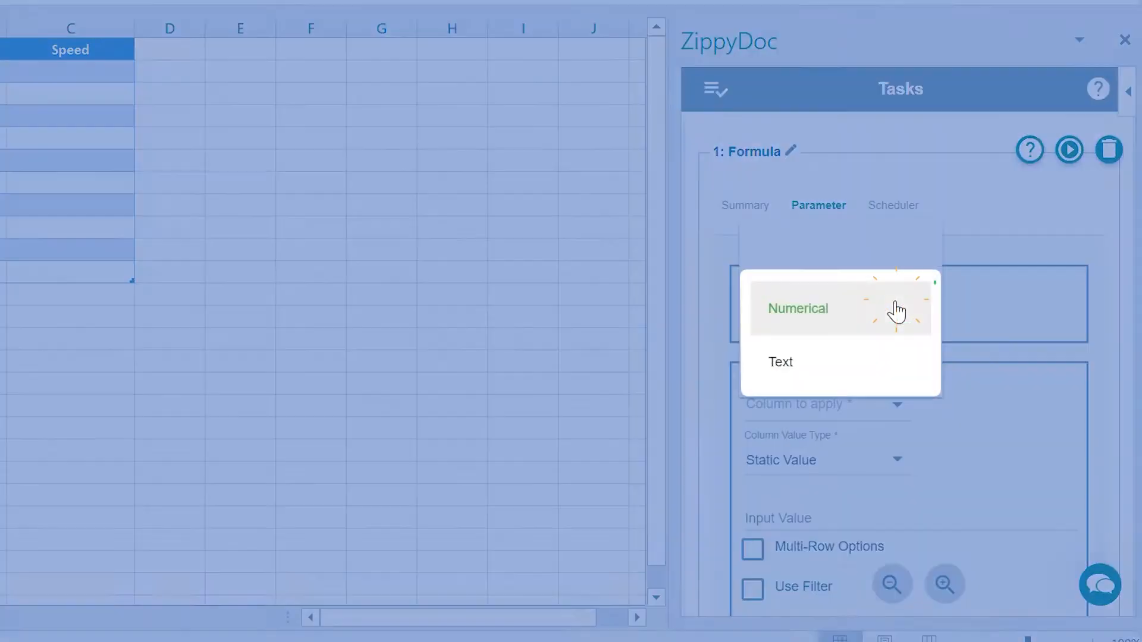
pyautogui.click(896, 311)
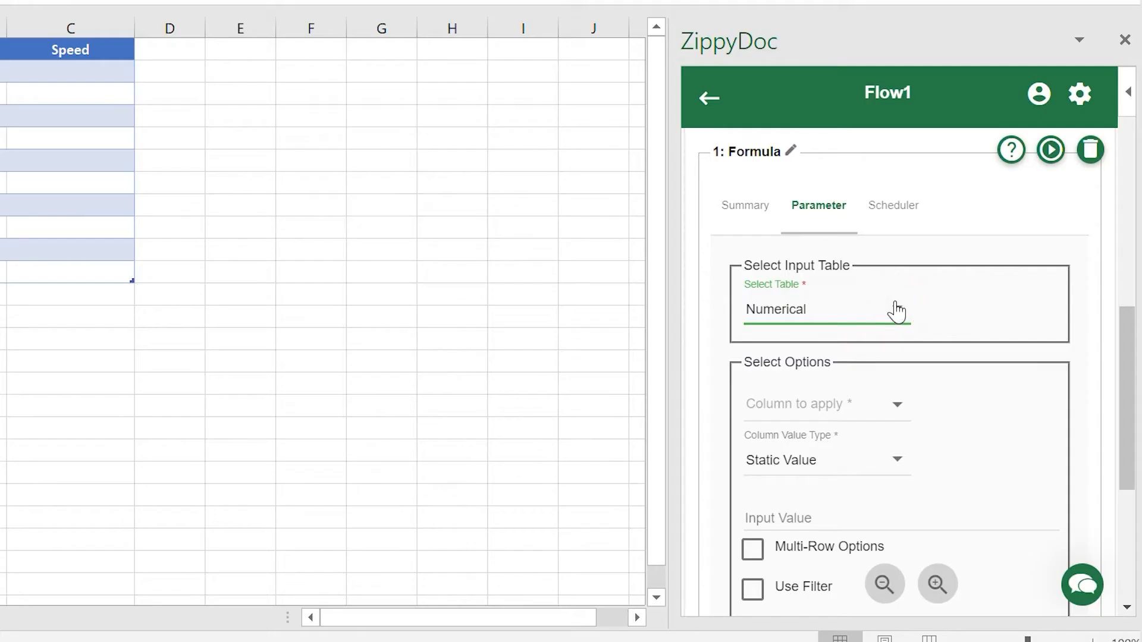
pyautogui.moveTo(1122, 346); pyautogui.dragTo(1122, 417)
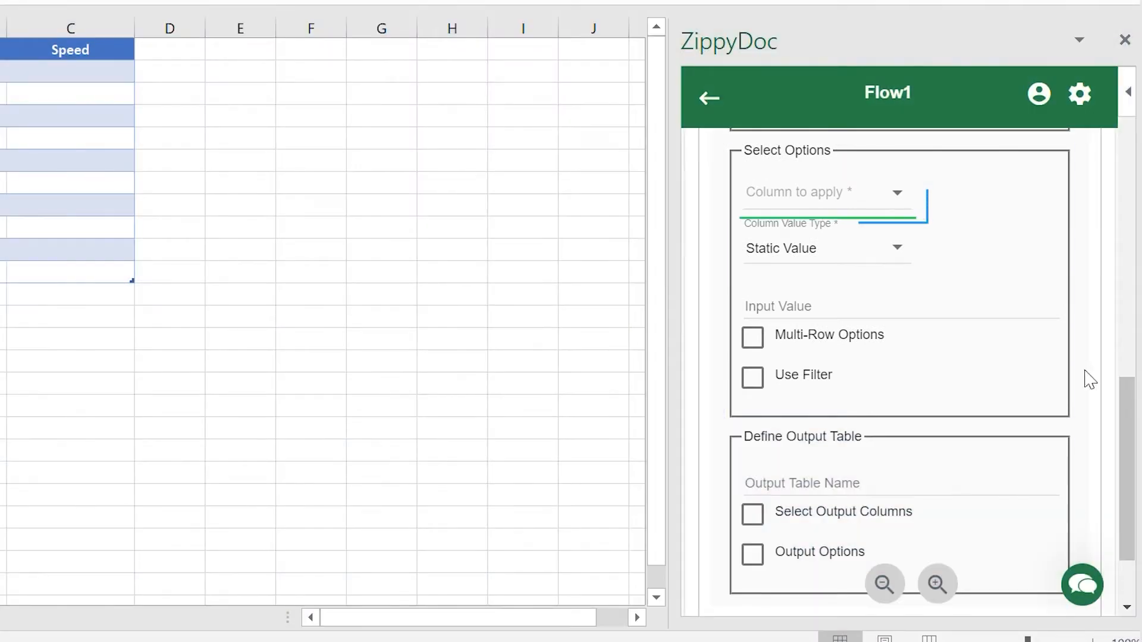
pyautogui.click(900, 194)
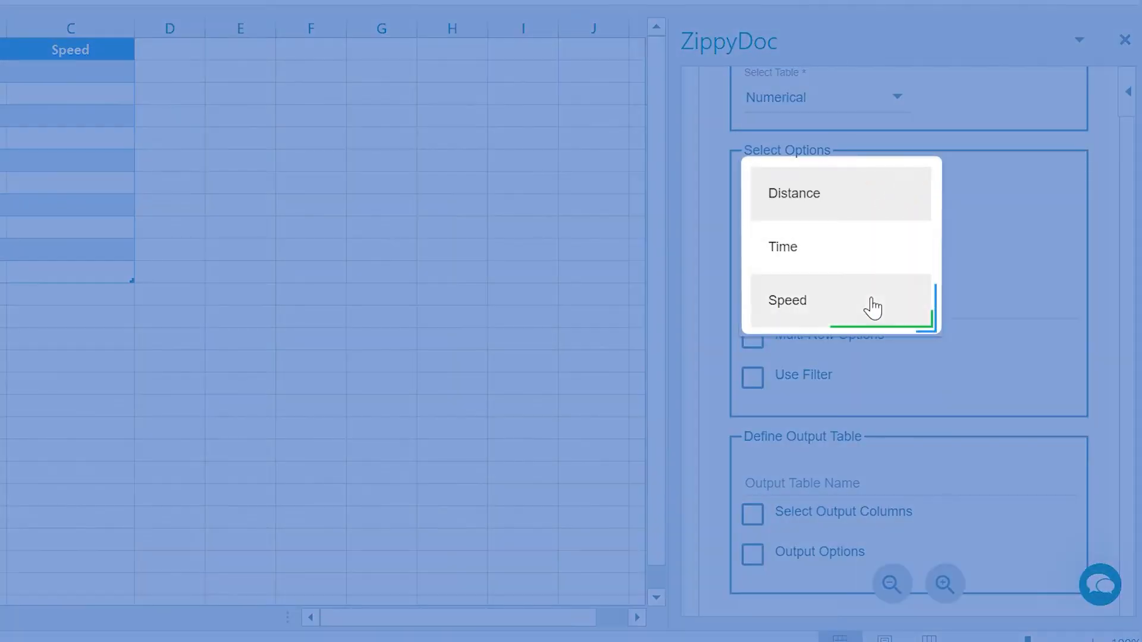
pyautogui.click(872, 306)
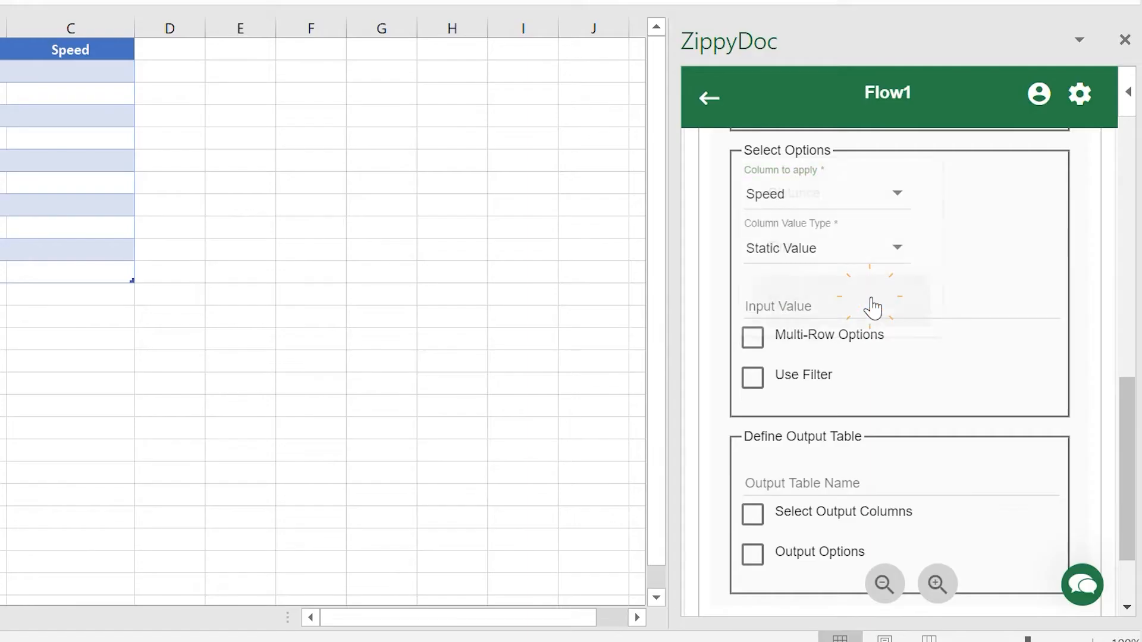
# Step: Set the column value type to Numeric Formula and enter the formula [Distance]/[Time]
pyautogui.click(886, 258)
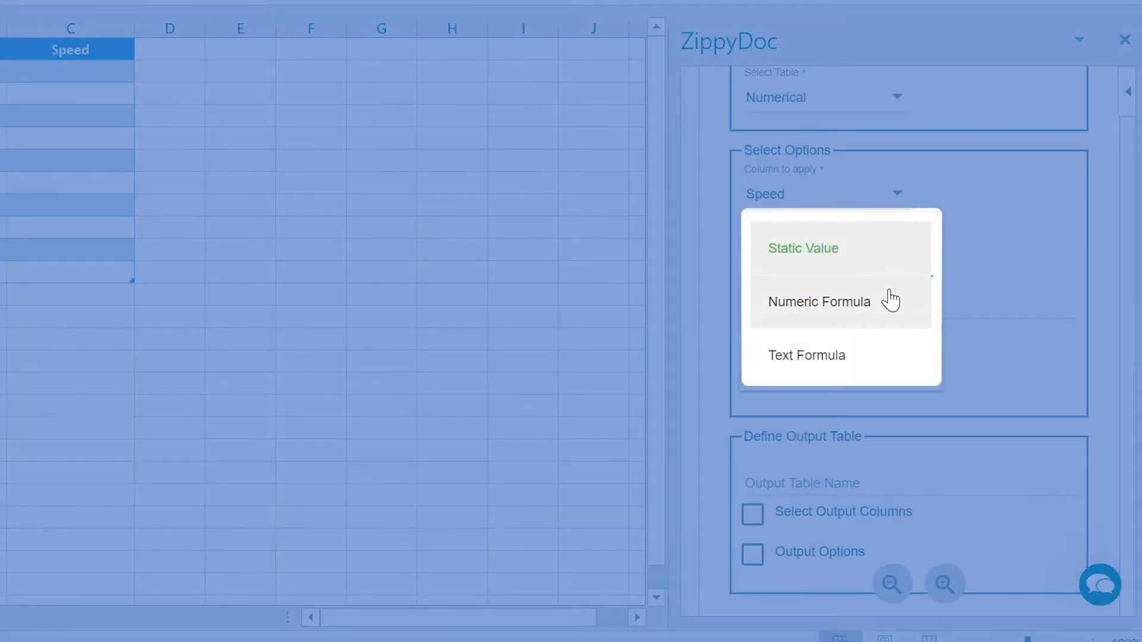
pyautogui.click(890, 300)
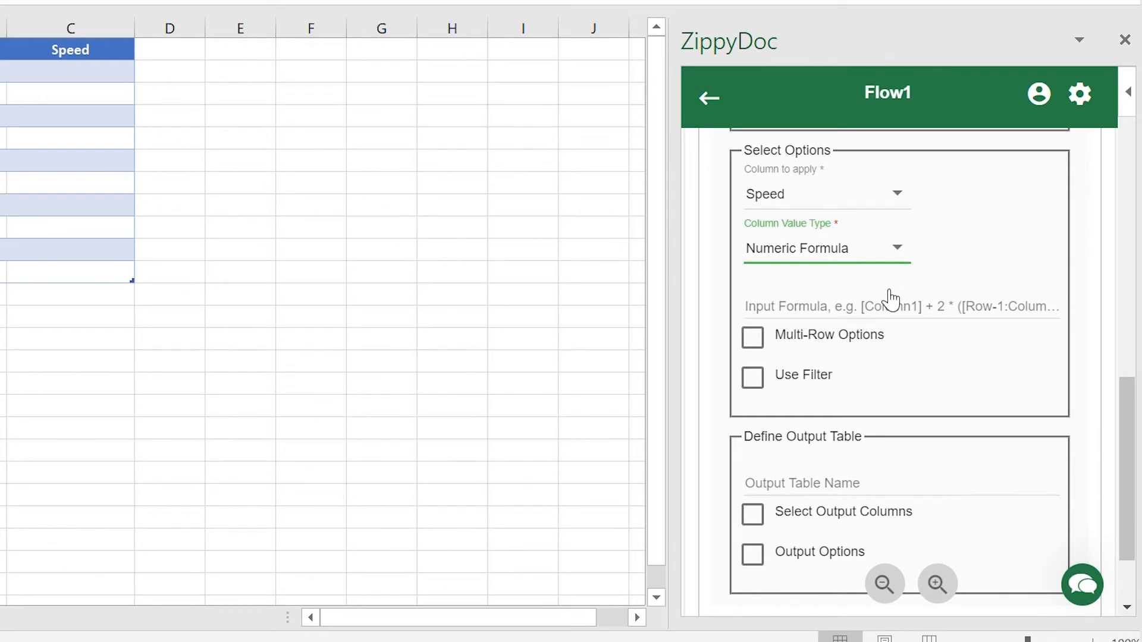
pyautogui.click(892, 302)
pyautogui.write('[Distance]/')
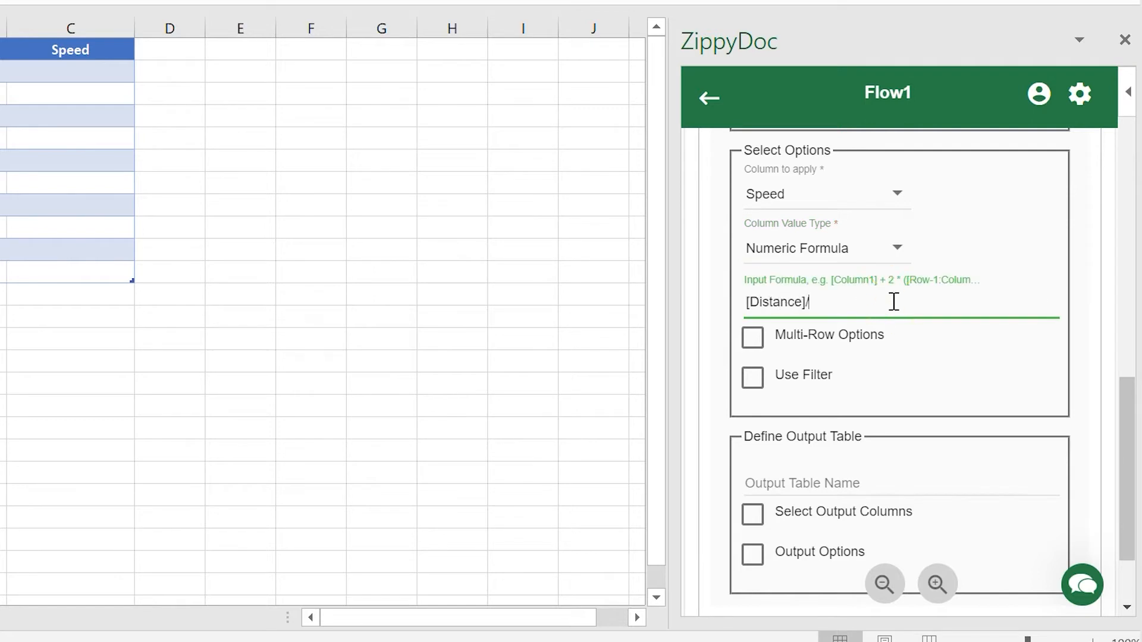
pyautogui.write('[Time]')
# Step: Name the output table "Numeric Output" and run the speed Formula task
pyautogui.scroll(-3, 893, 302)
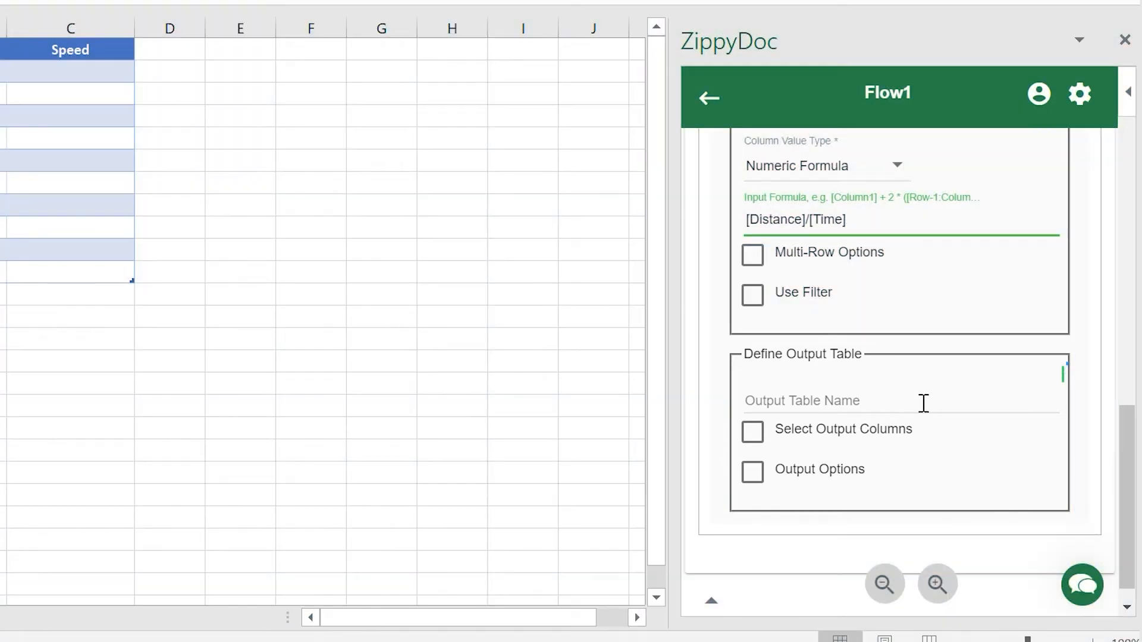
pyautogui.click(924, 403)
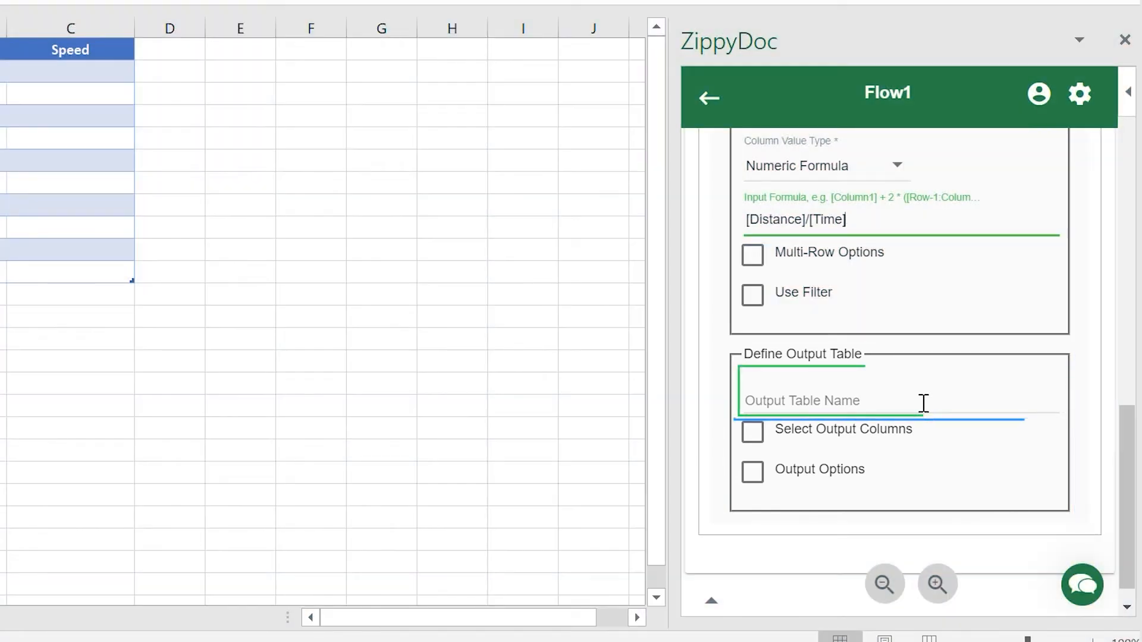
pyautogui.write('Numeric Output')
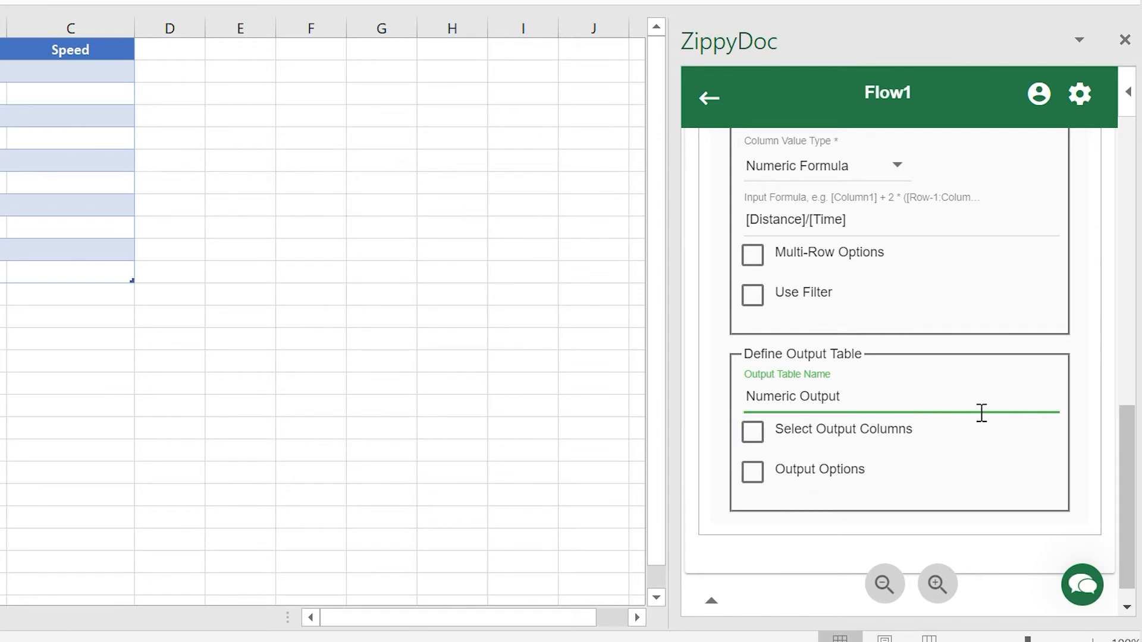
pyautogui.scroll(6, 981, 413)
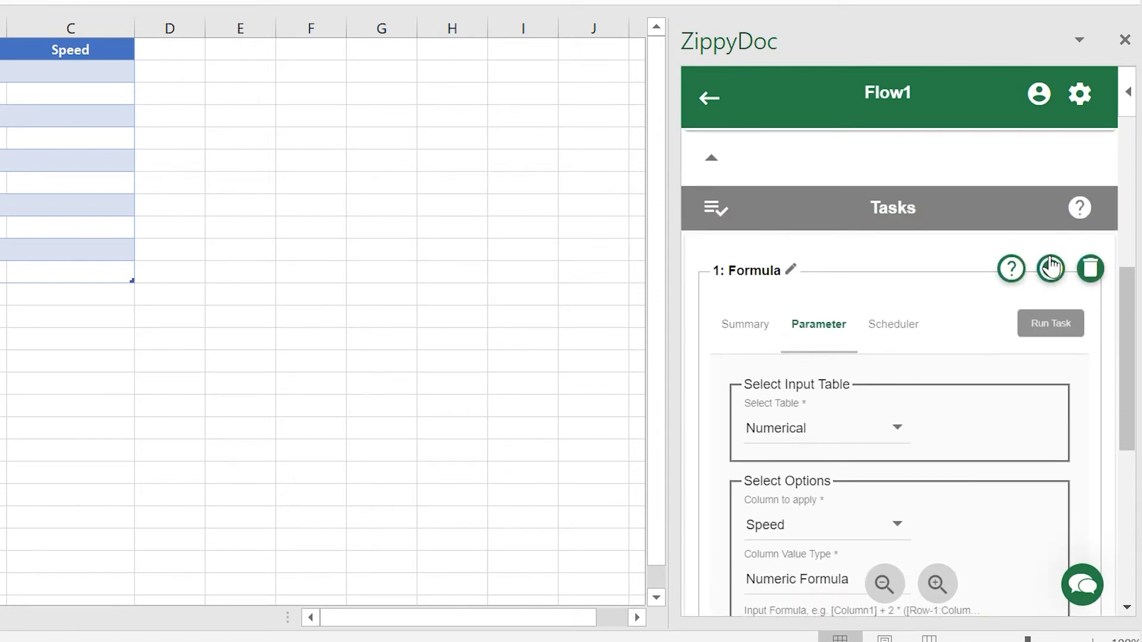
pyautogui.click(1050, 267)
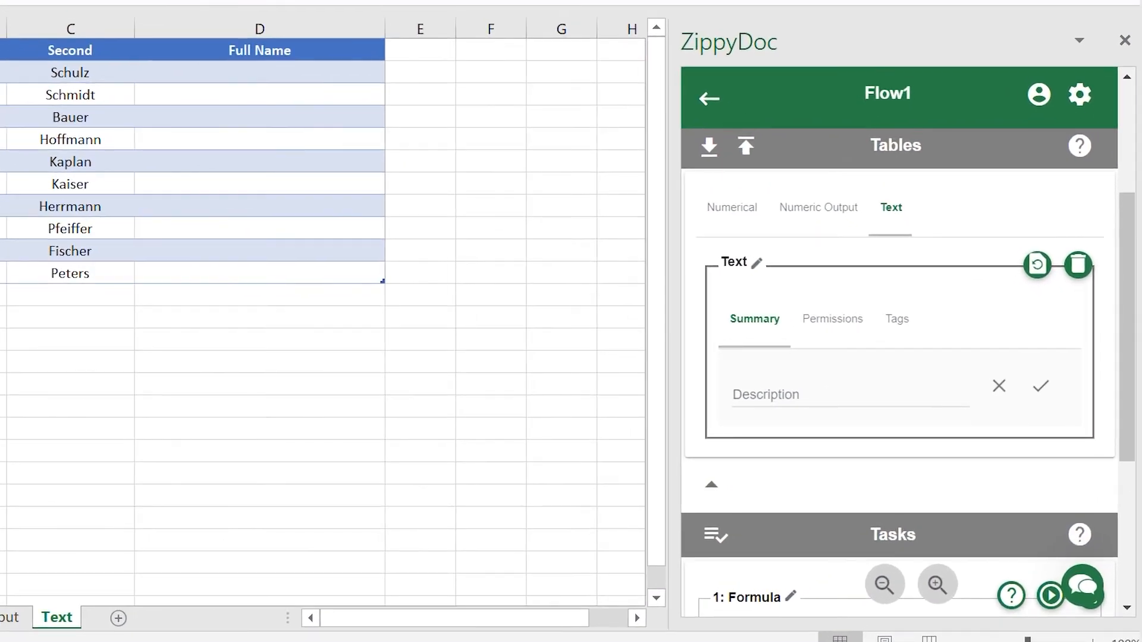
# Step: Add a second Formula task to Flow1 while working with the Text table
pyautogui.scroll(-3, 987, 214)
pyautogui.click(705, 247)
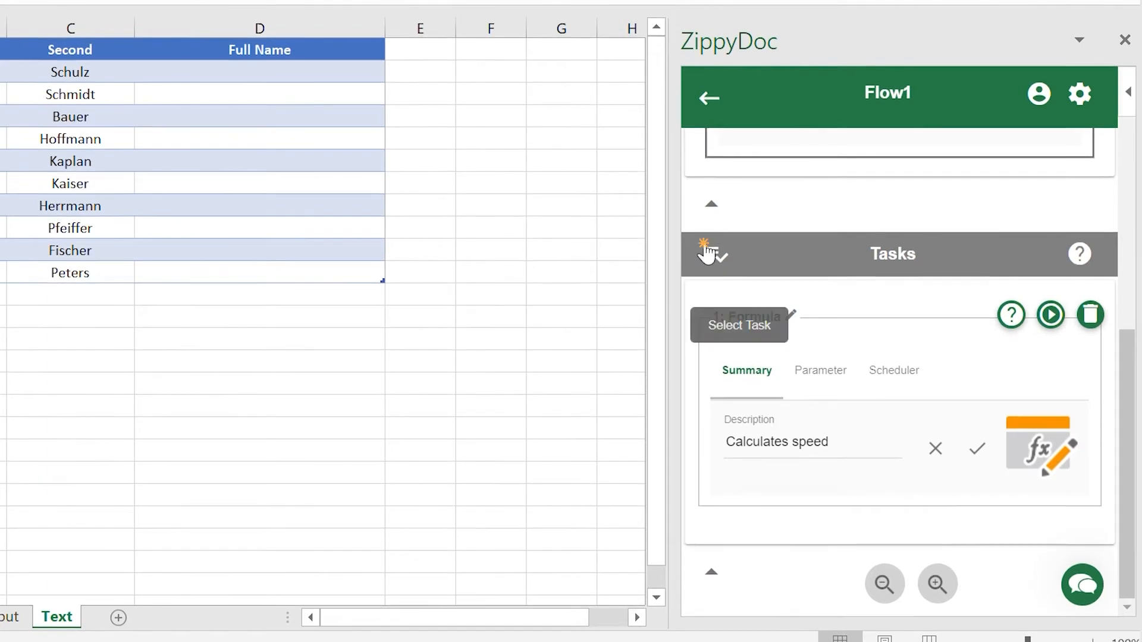
pyautogui.scroll(-5, 850, 336)
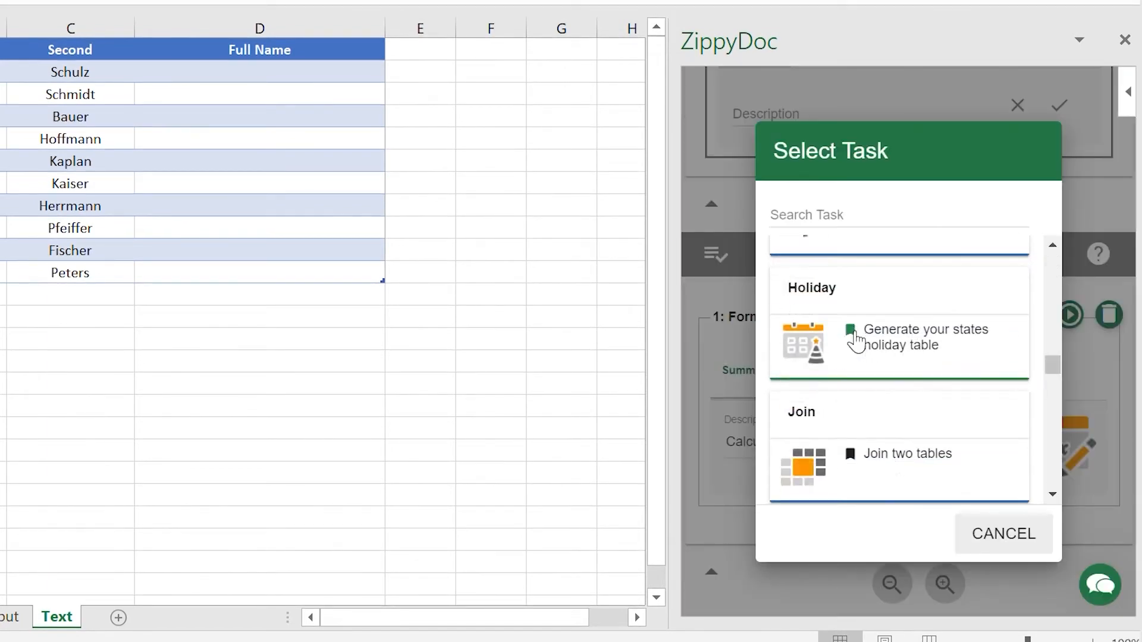
pyautogui.scroll(1, 855, 339)
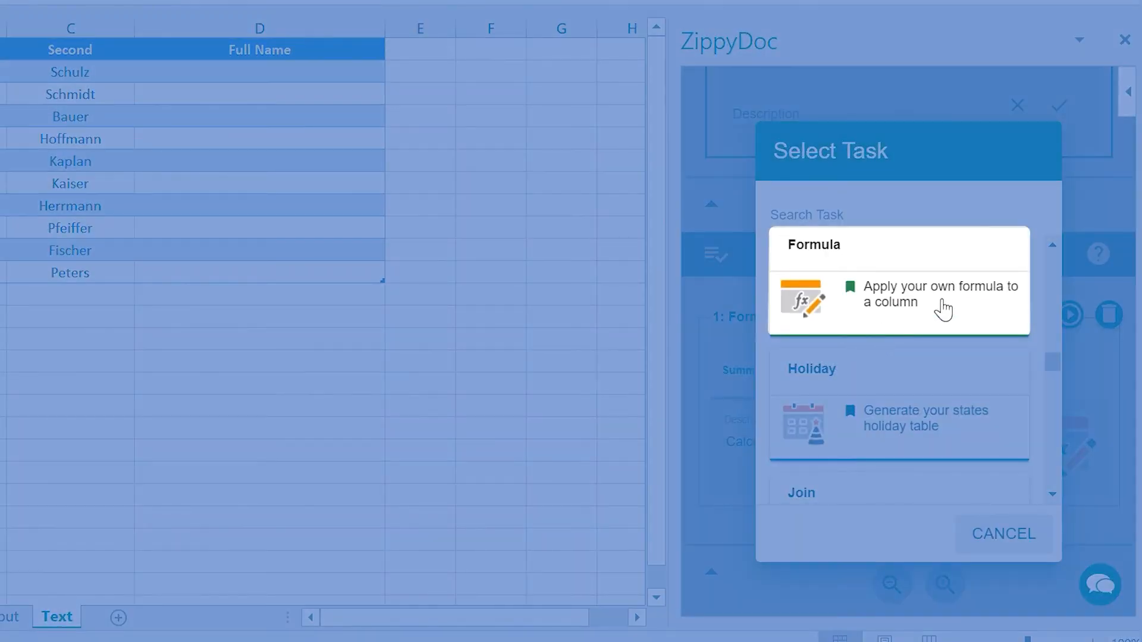
pyautogui.click(944, 309)
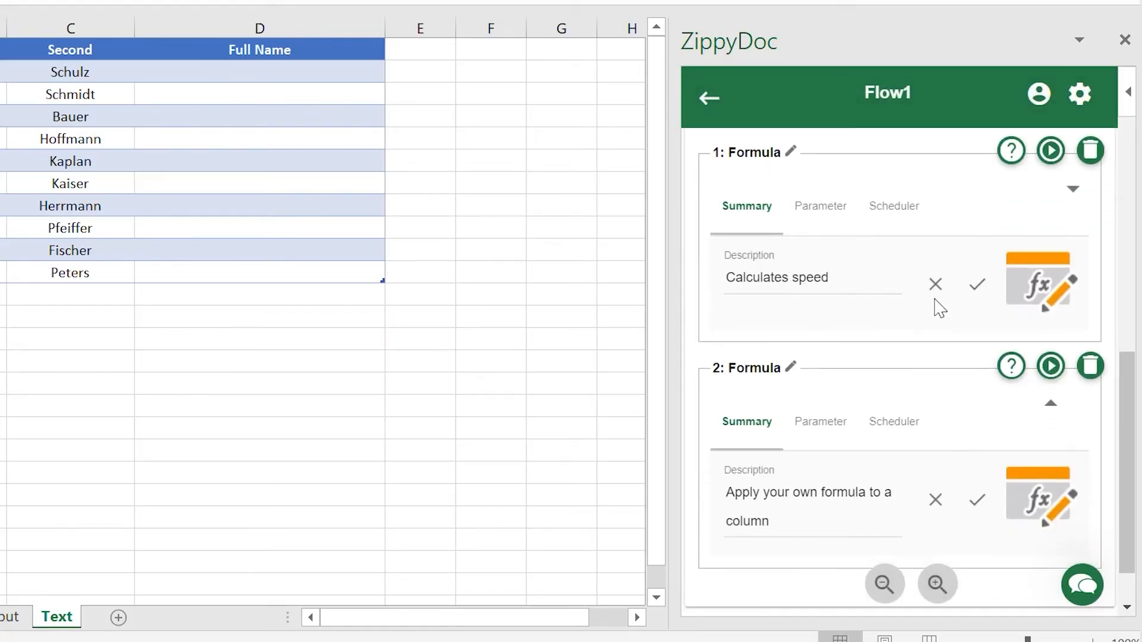
# Step: Change the second Formula task's description to "Full Name" and save it
pyautogui.click(811, 523)
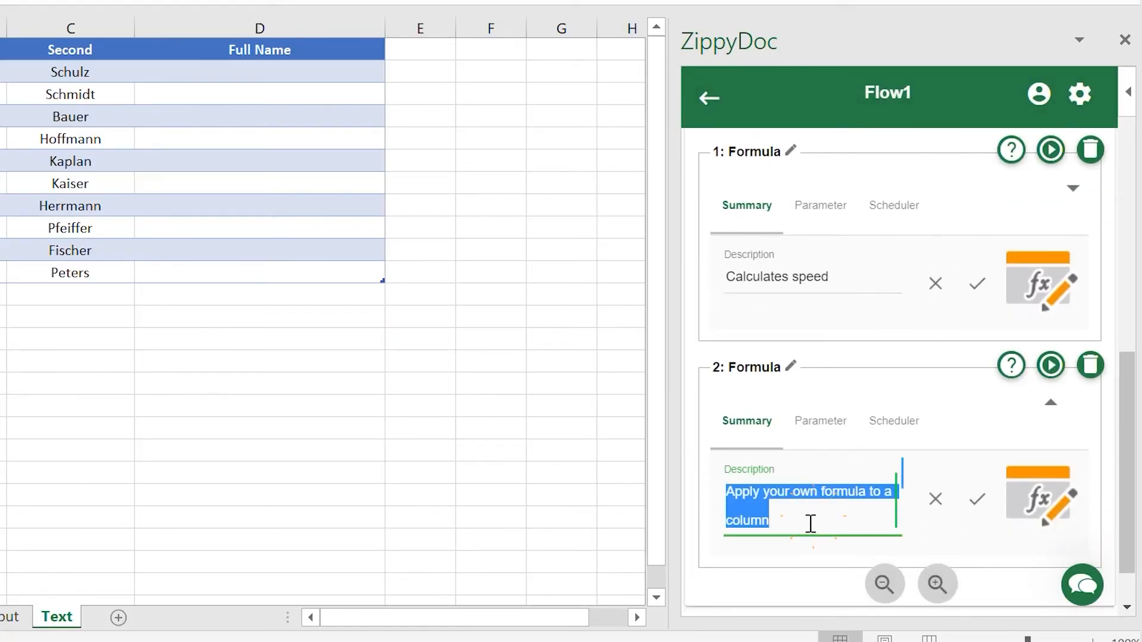
pyautogui.write('Full Name')
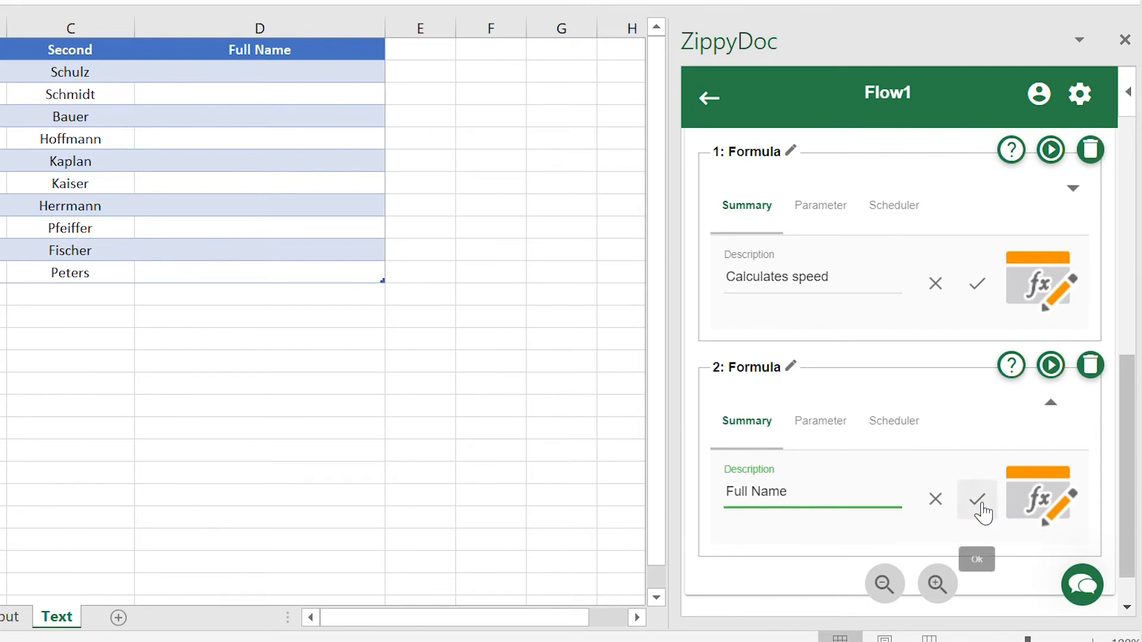
pyautogui.click(977, 501)
# Step: In the second task's parameters, choose Text as the input table and Full Name as the column to apply
pyautogui.click(821, 420)
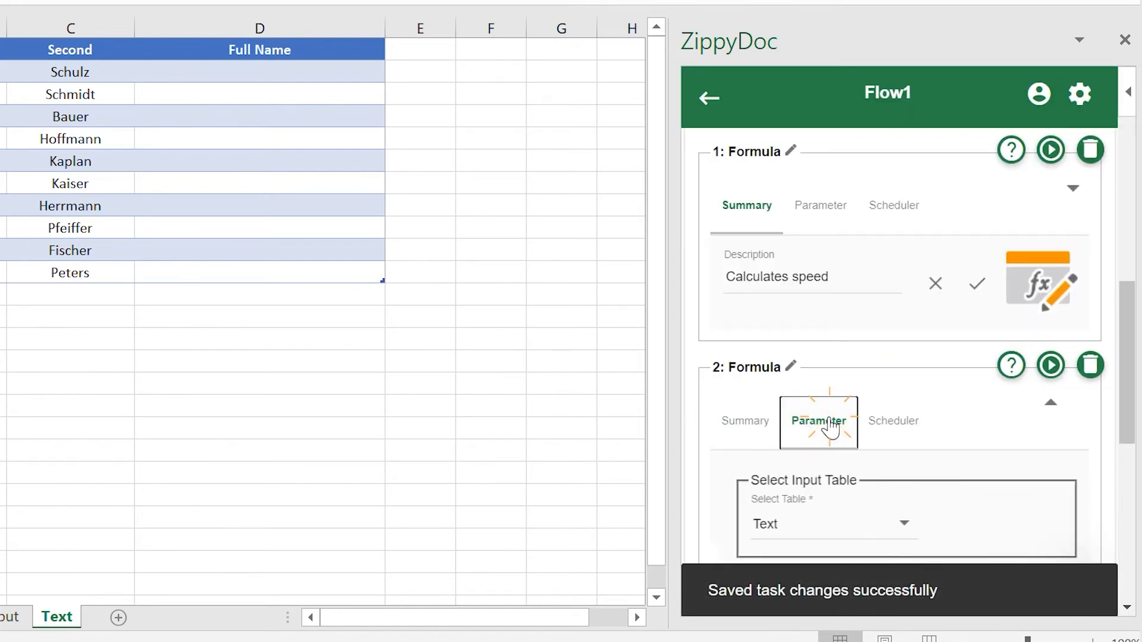
pyautogui.scroll(-2, 829, 427)
pyautogui.scroll(-3, 830, 427)
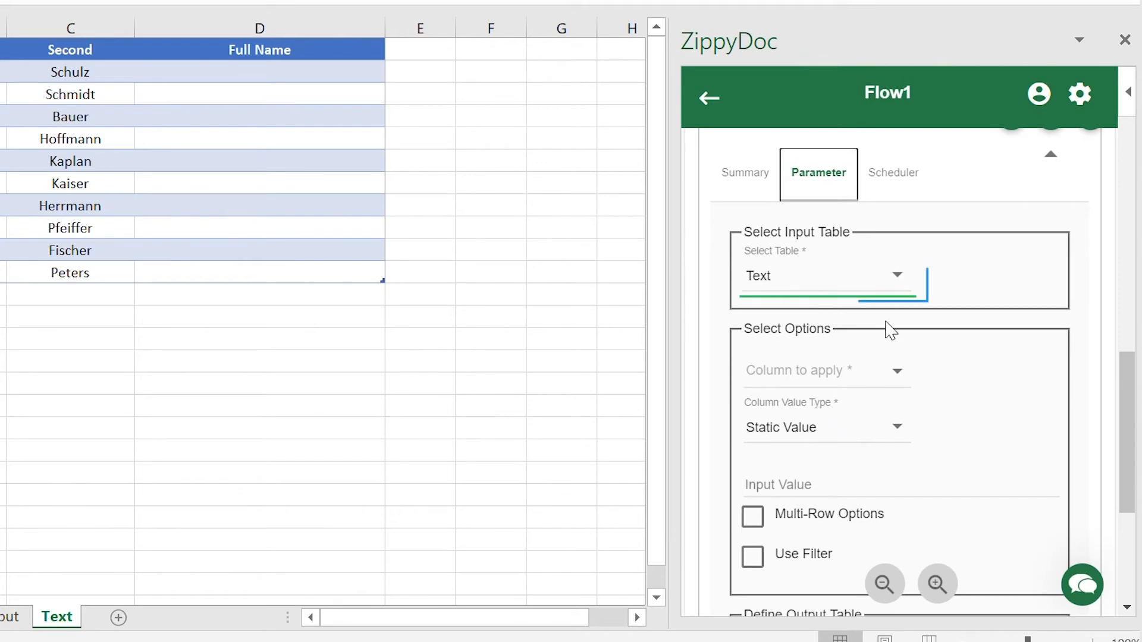
pyautogui.click(896, 279)
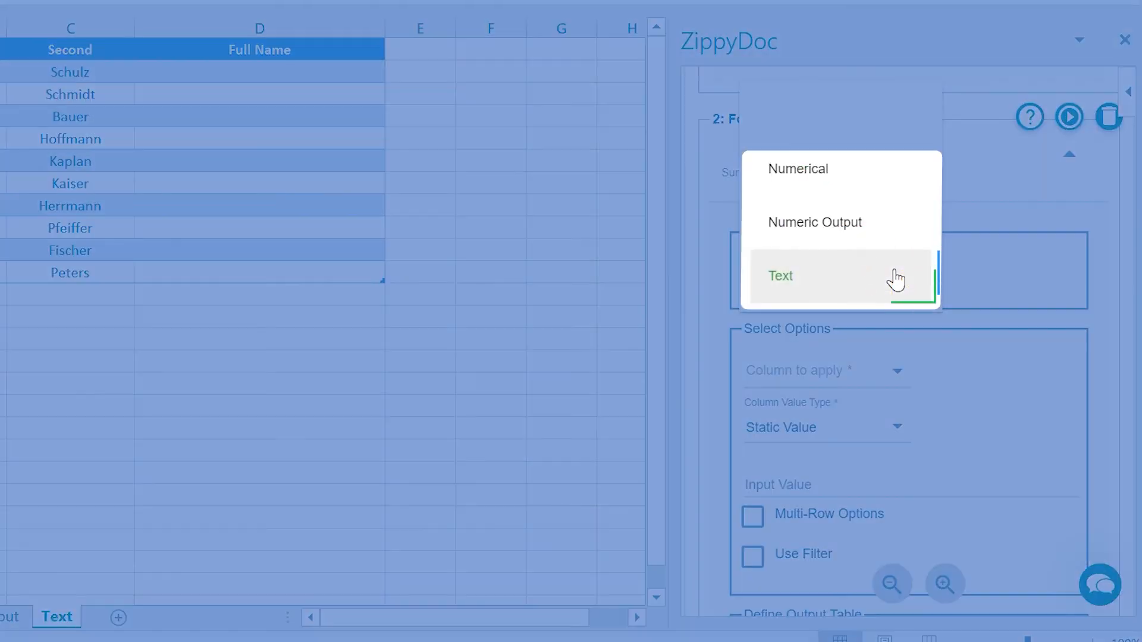
pyautogui.click(895, 278)
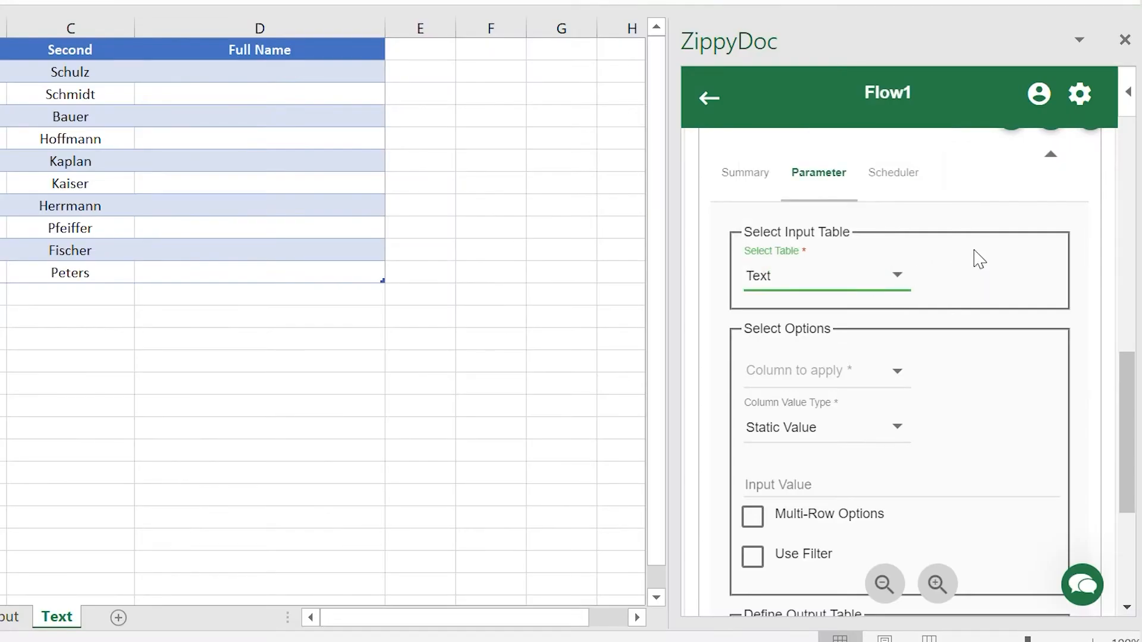
pyautogui.click(892, 364)
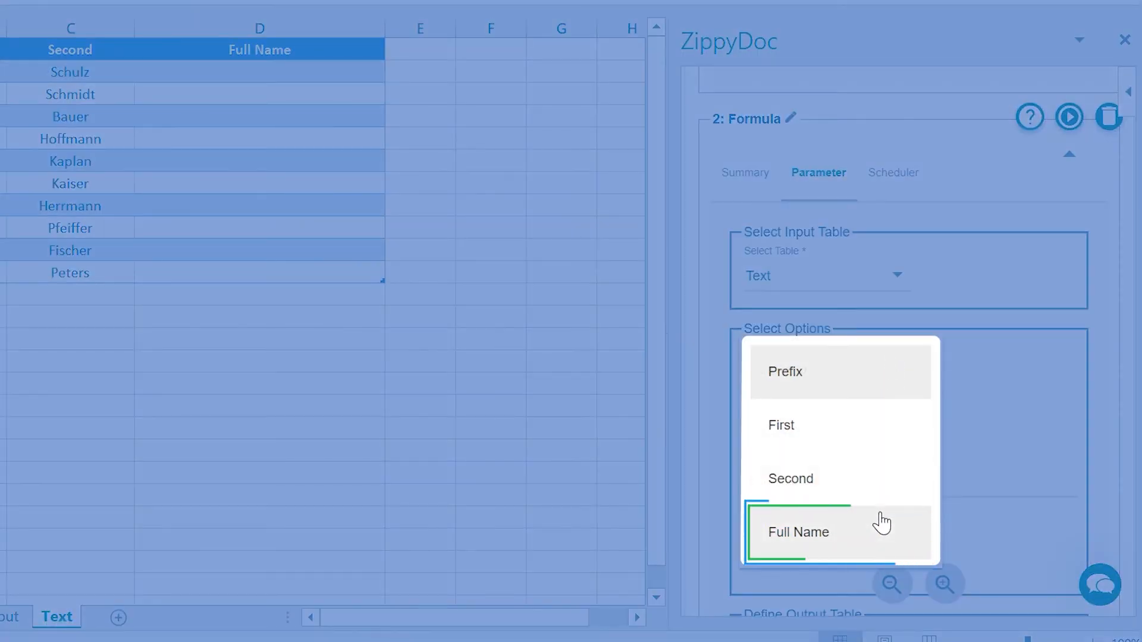
pyautogui.click(881, 523)
# Step: Set the column value type to Text Formula and enter the formula [Prefix]+[First]+[Second]
pyautogui.scroll(-1, 977, 393)
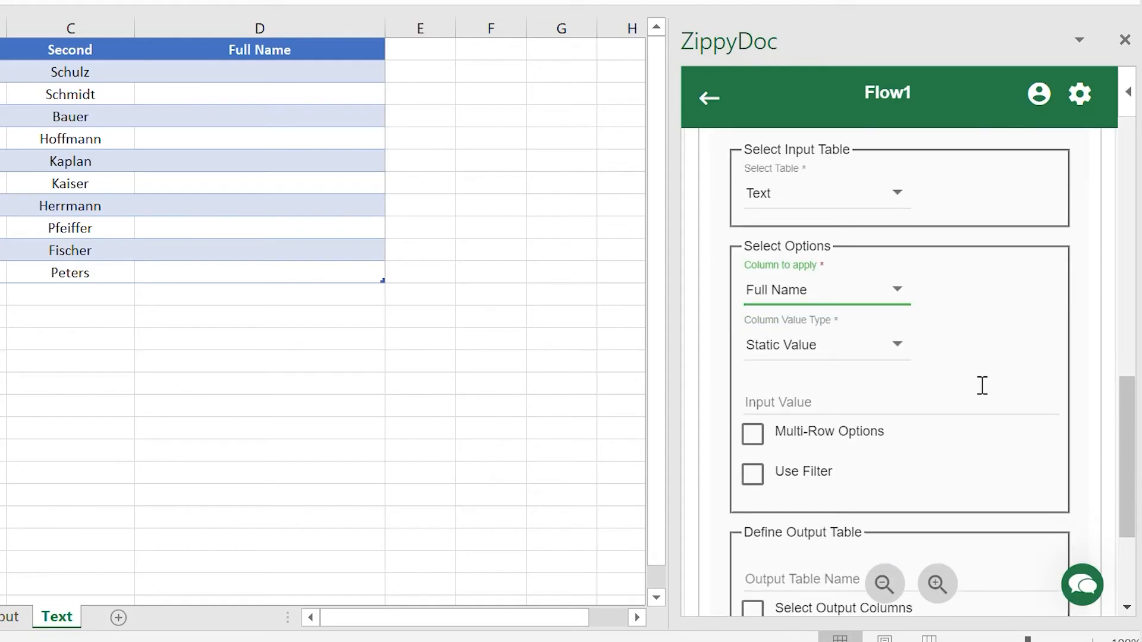
pyautogui.click(899, 351)
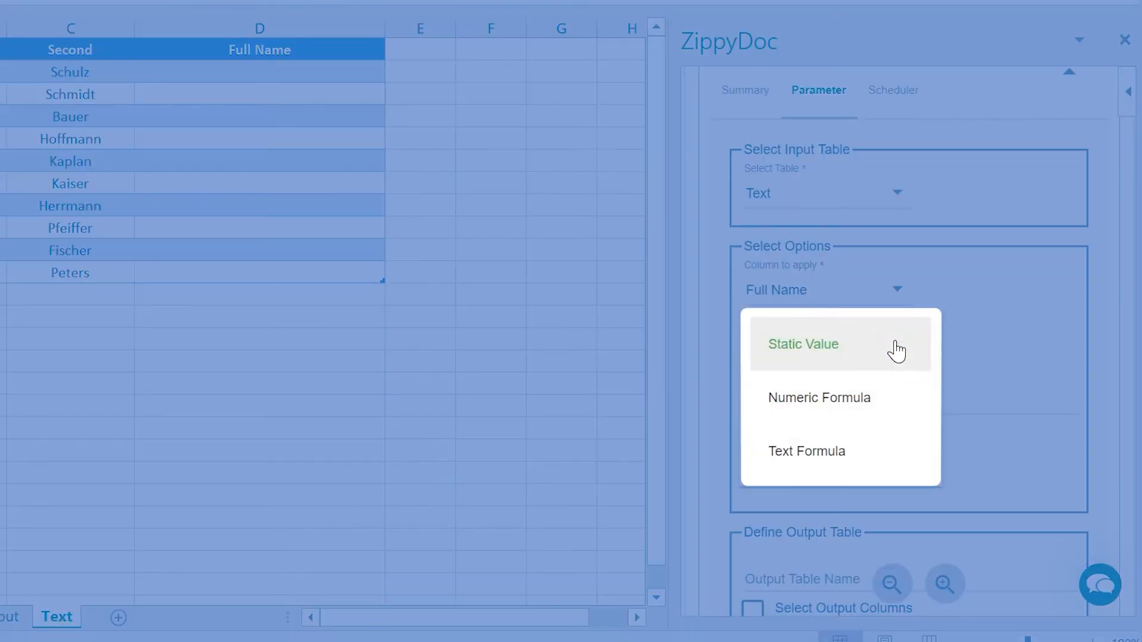
pyautogui.click(883, 452)
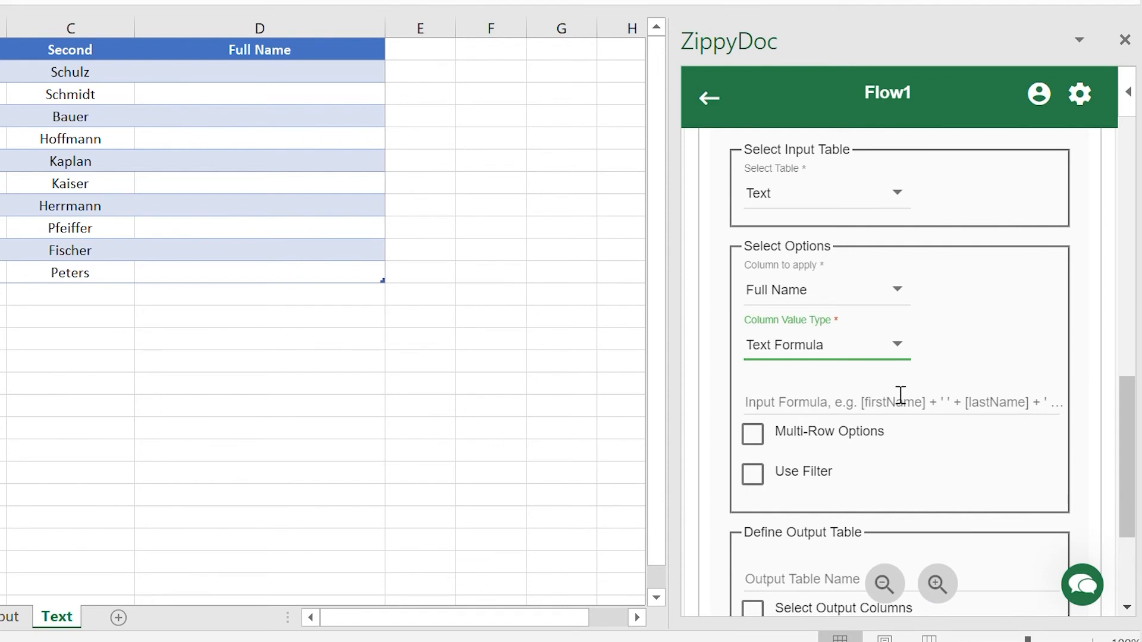
pyautogui.click(900, 395)
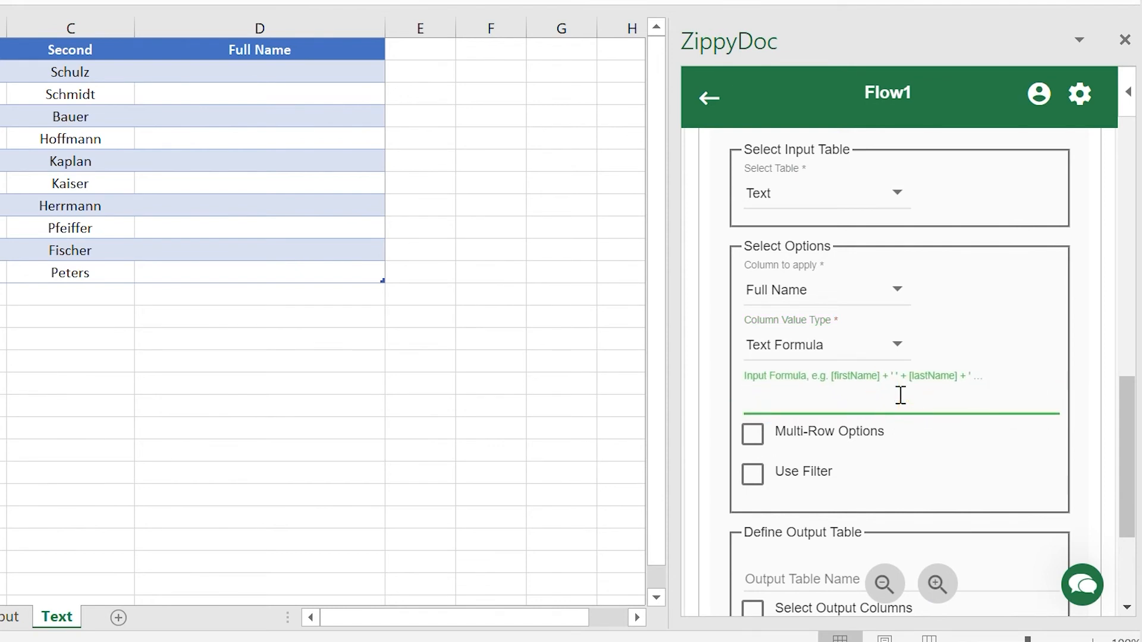
pyautogui.write('[Prefix]+[First]+[Second]')
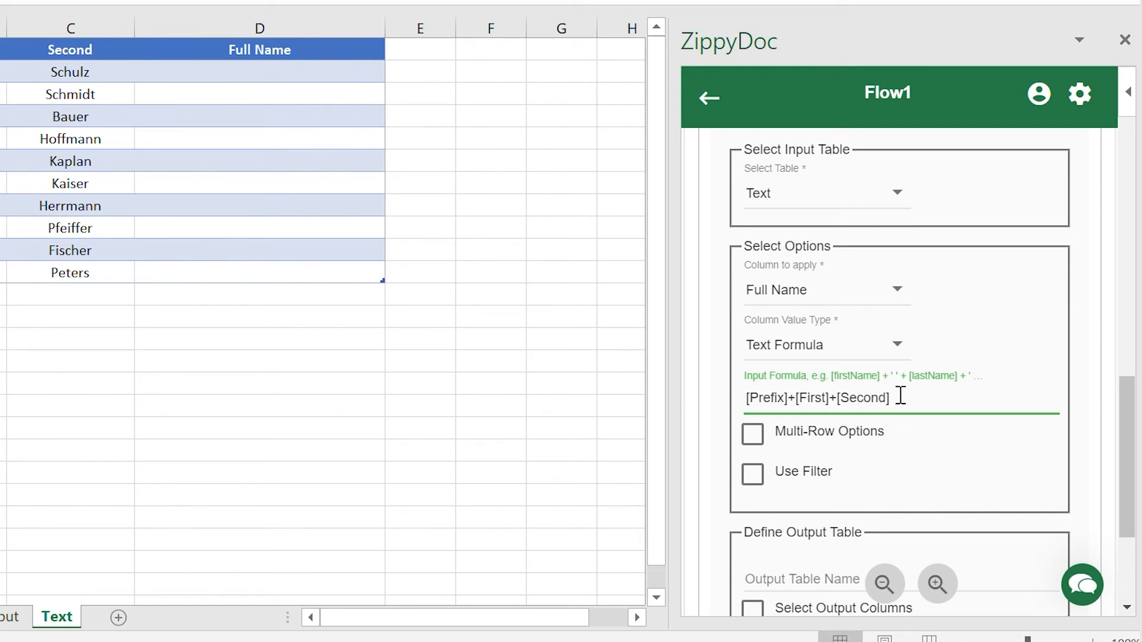
# Step: Name the output table "Text Output" and run the second Formula task
pyautogui.scroll(-1, 901, 395)
pyautogui.click(867, 470)
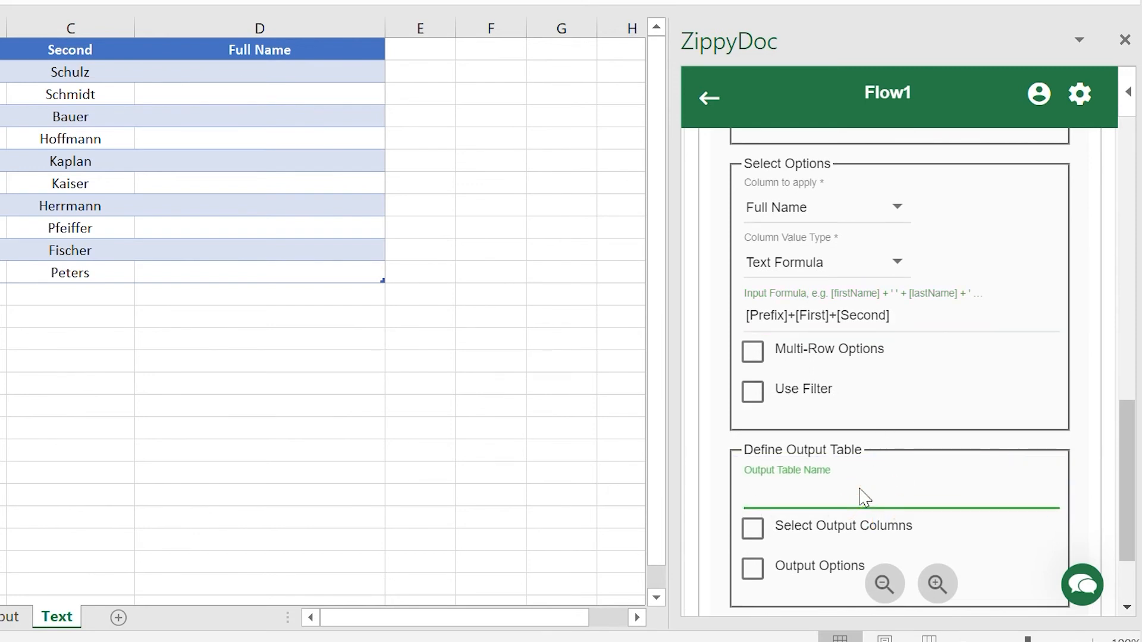
pyautogui.write('Text Output')
pyautogui.scroll(3, 870, 500)
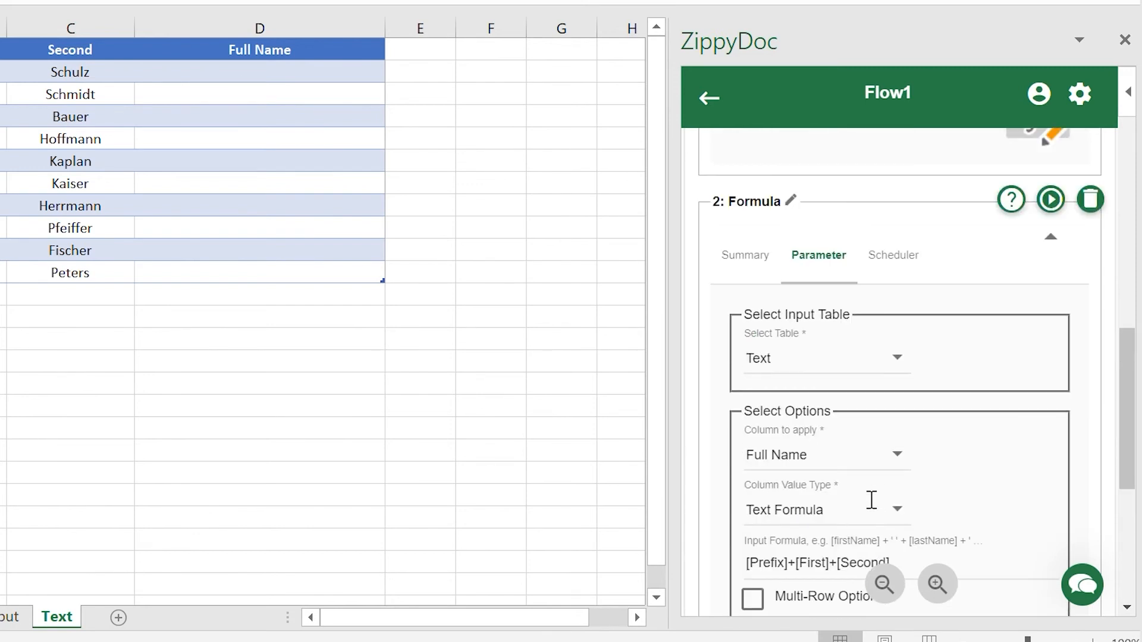
pyautogui.click(1051, 200)
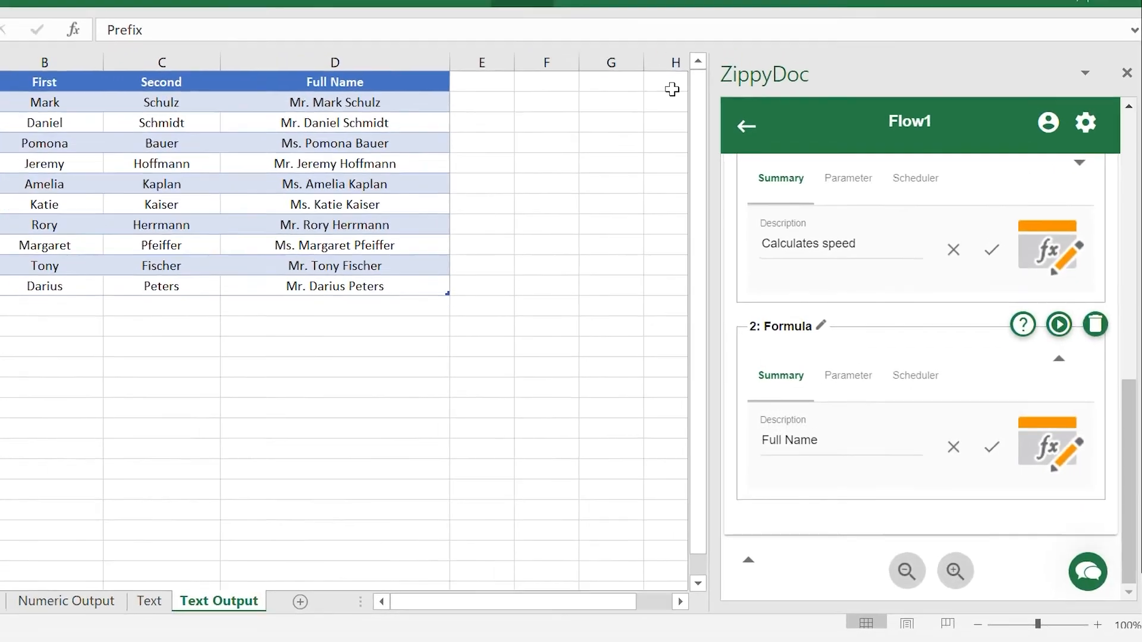